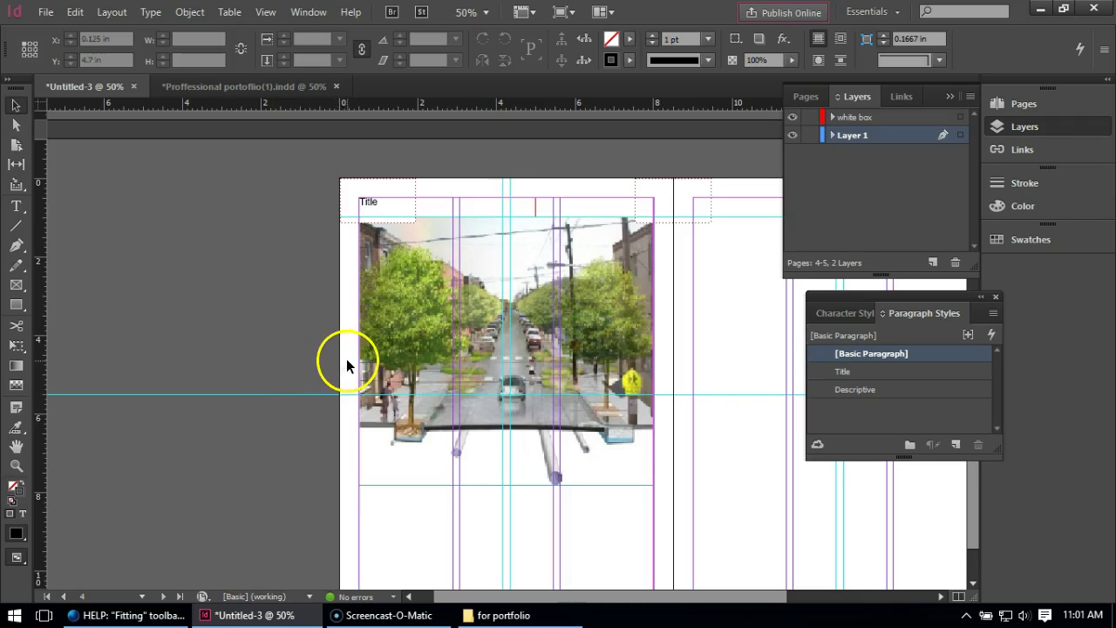
# Step: Enlarge the street image's frame past its picture, to about 10.89 by 9.93 in
pyautogui.click(407, 346)
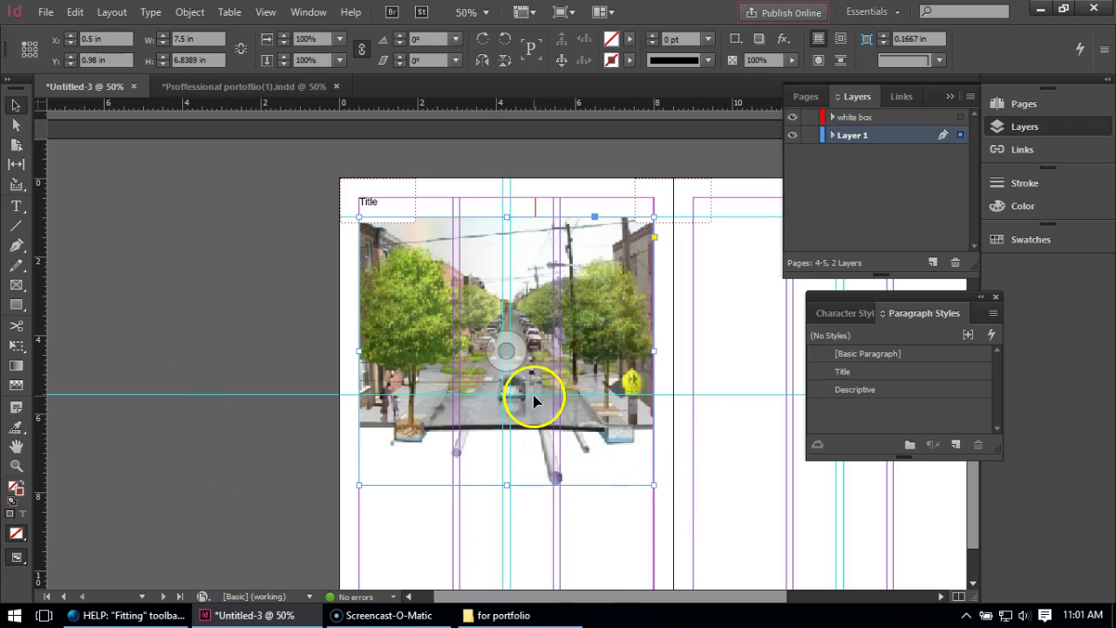
pyautogui.hotkey('ctrl', '-')
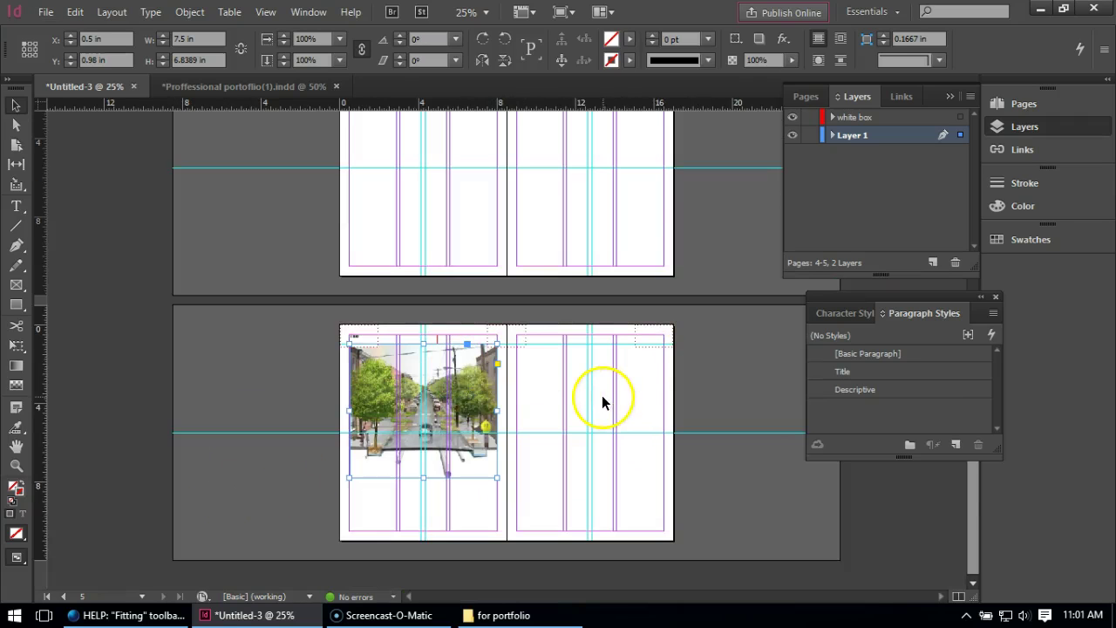
pyautogui.hotkey('ctrl', '=')
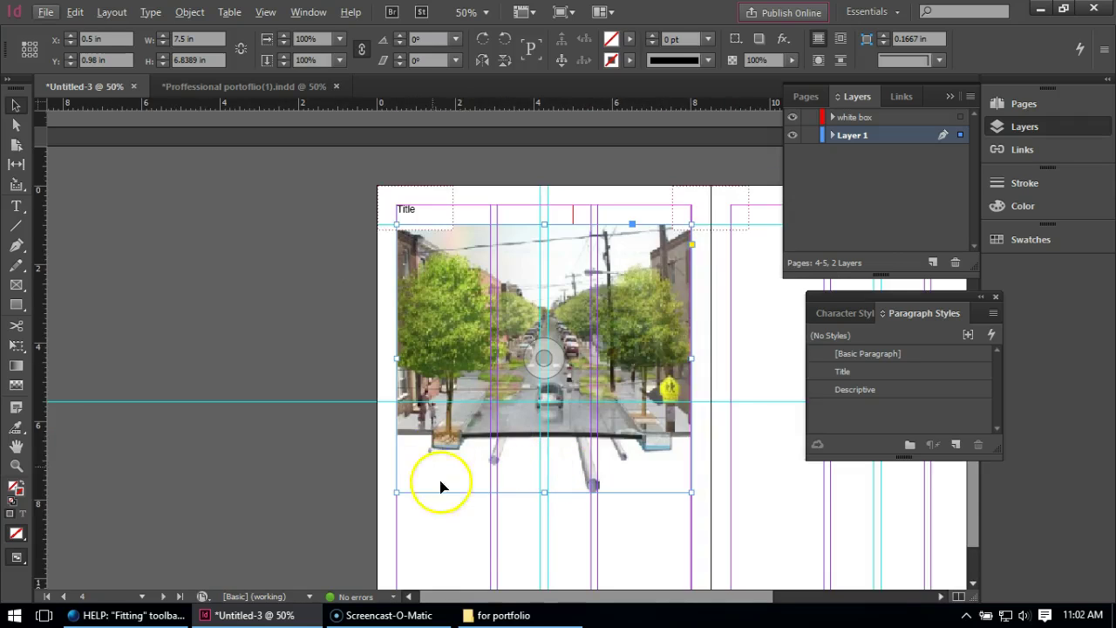
pyautogui.moveTo(515, 600); pyautogui.dragTo(578, 594)
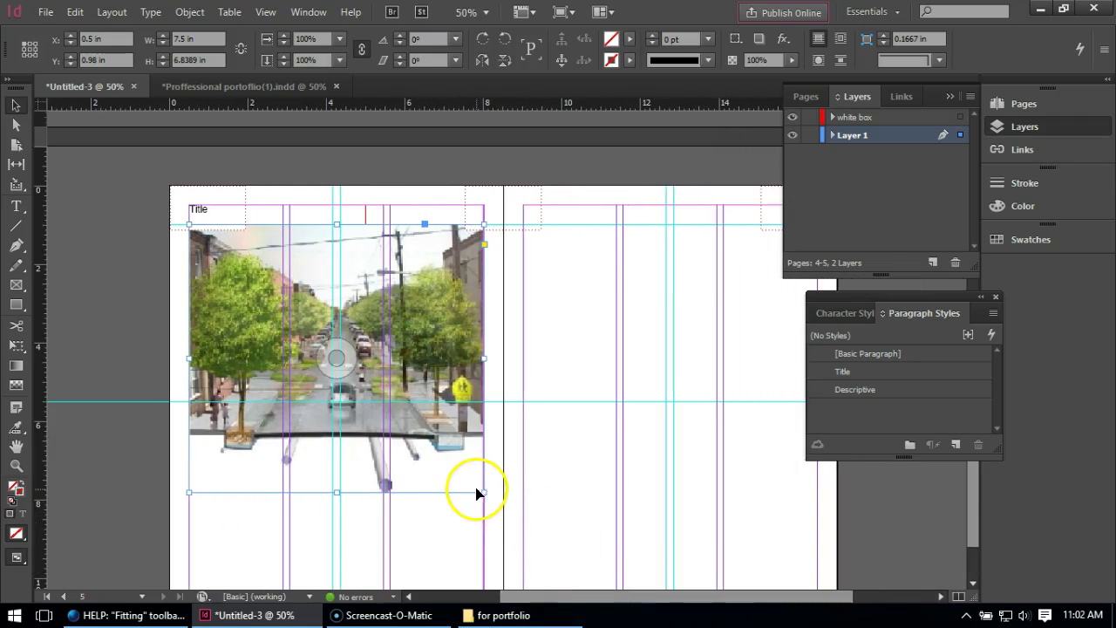
pyautogui.moveTo(482, 494); pyautogui.dragTo(616, 556)
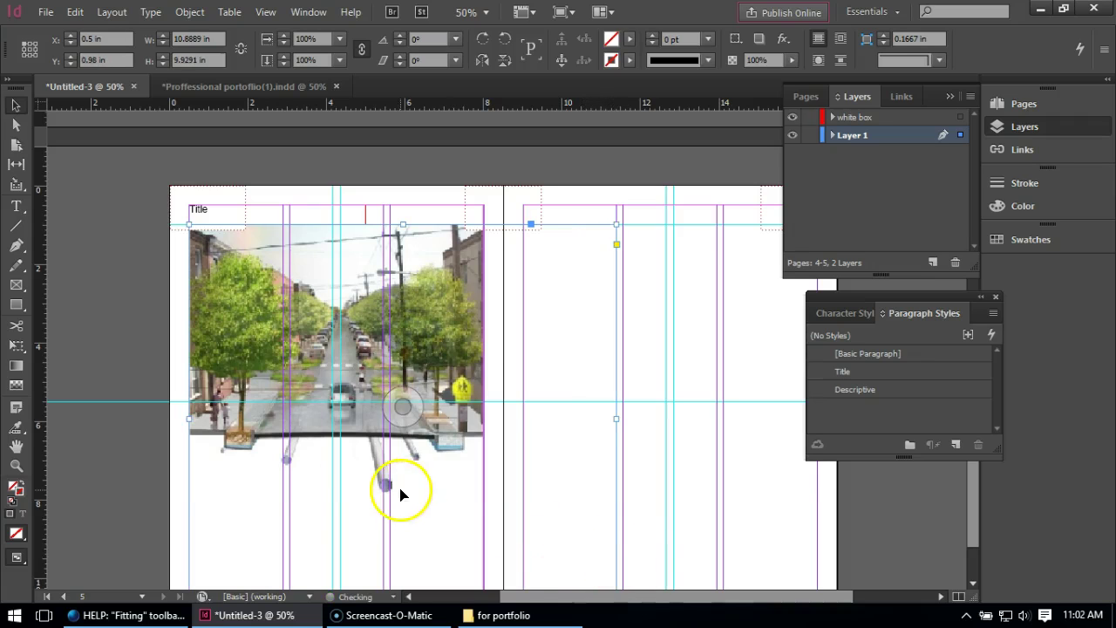
pyautogui.scroll(-2, 396, 471)
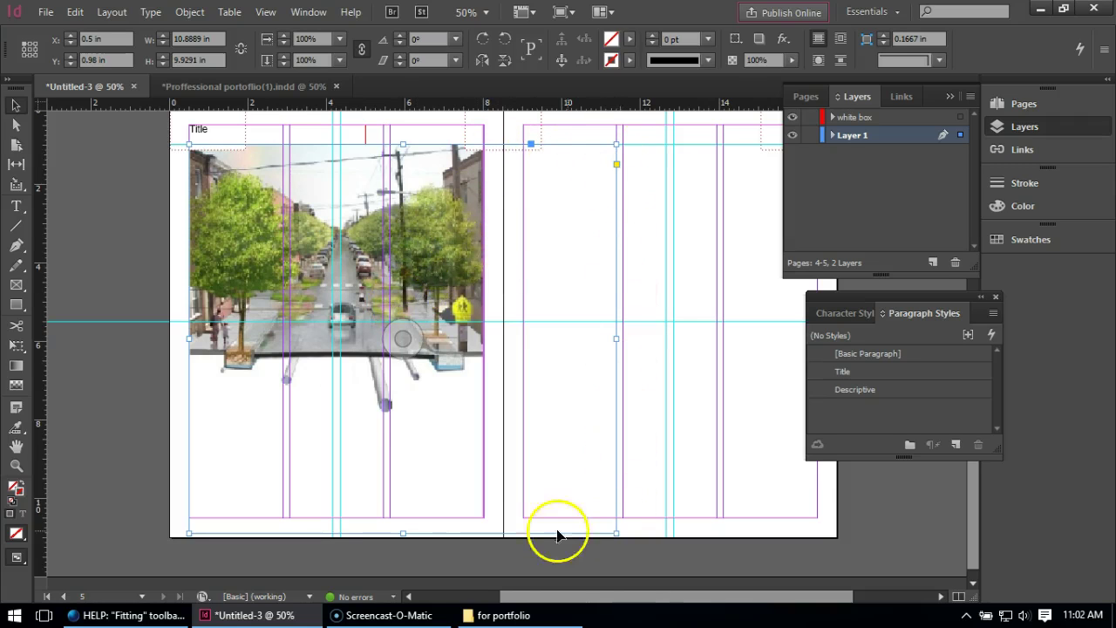
# Step: Crop the street picture by shrinking its frame to about 6.13 by 4.67 in
pyautogui.click(457, 252)
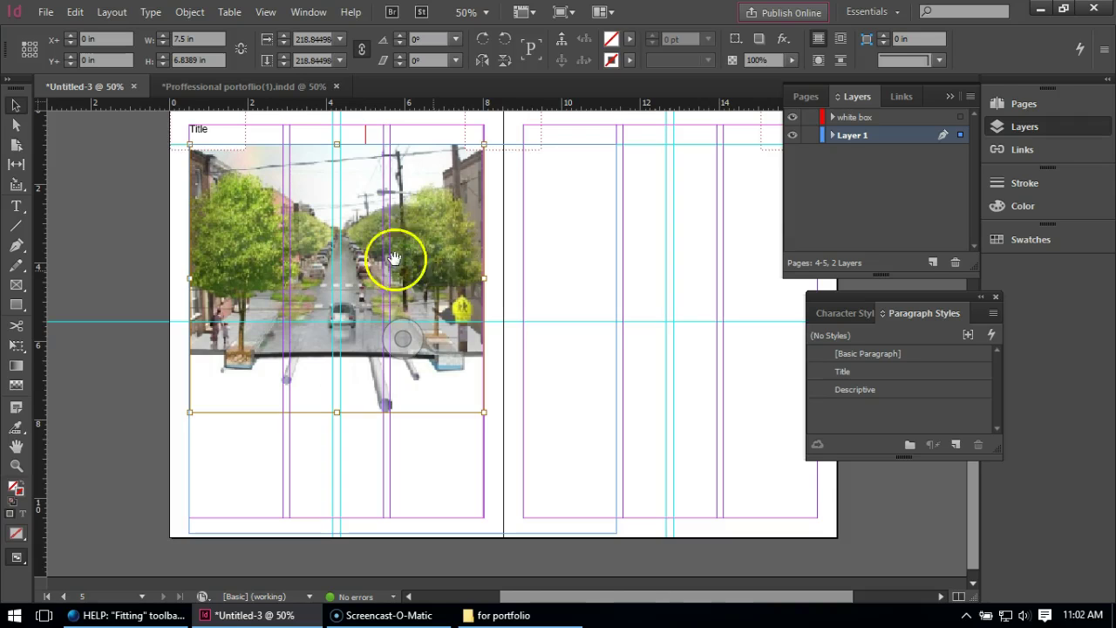
pyautogui.click(92, 209)
pyautogui.click(353, 254)
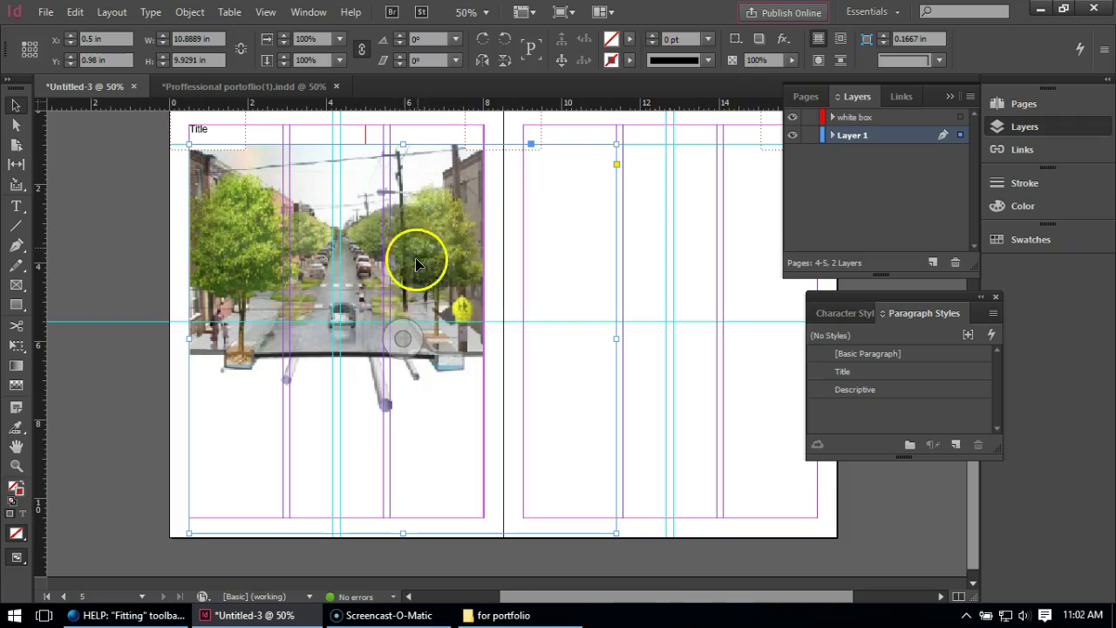
pyautogui.moveTo(404, 534); pyautogui.dragTo(401, 328)
pyautogui.moveTo(617, 235); pyautogui.dragTo(429, 234)
pyautogui.click(133, 231)
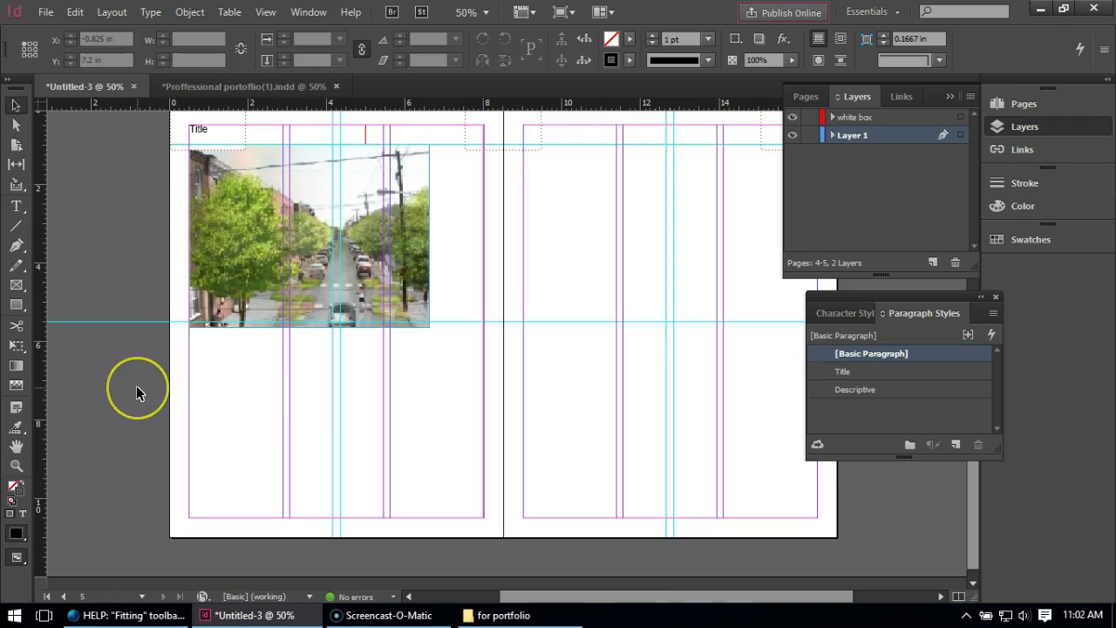
# Step: Scale the picture inside its frame to about 6.29 by 5.73 in and reposition it to fill the frame's width
pyautogui.click(221, 235)
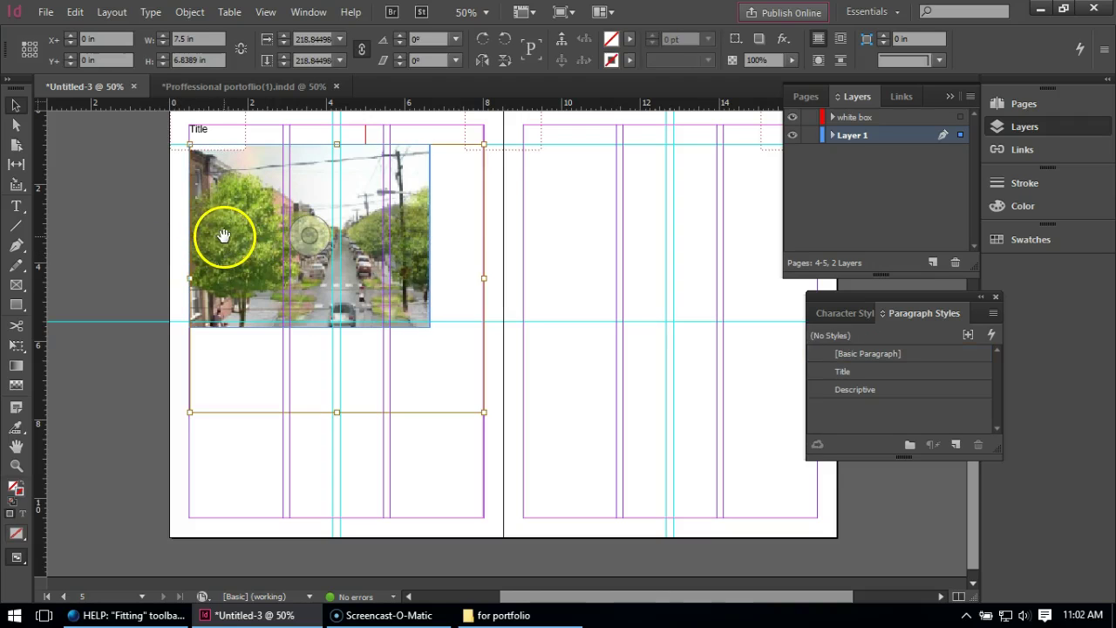
pyautogui.moveTo(261, 266)
pyautogui.mouseDown()
pyautogui.moveTo(219, 219)
pyautogui.moveTo(257, 252)
pyautogui.moveTo(244, 266)
pyautogui.moveTo(260, 272)
pyautogui.moveTo(262, 249)
pyautogui.moveTo(264, 263)
pyautogui.mouseUp()
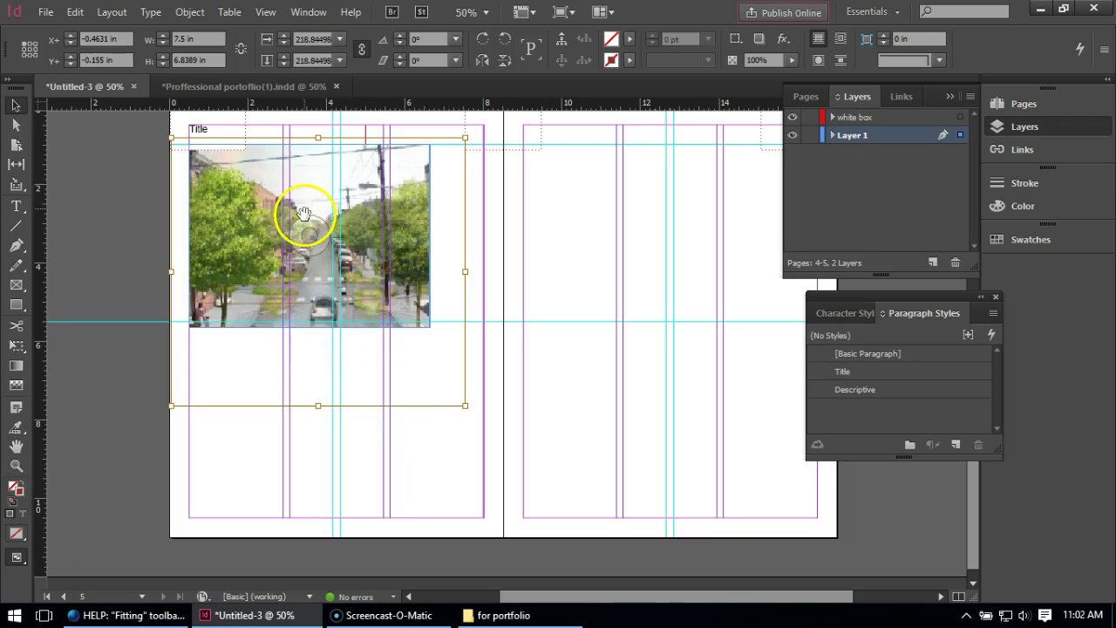
pyautogui.moveTo(465, 406); pyautogui.dragTo(417, 362)
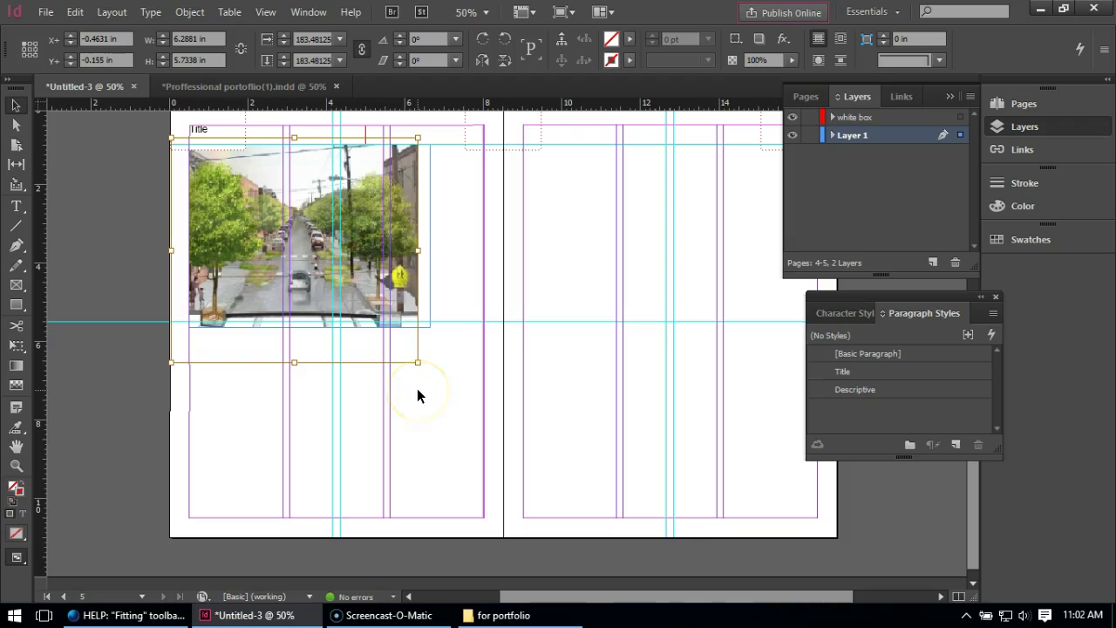
pyautogui.moveTo(250, 213); pyautogui.dragTo(264, 224)
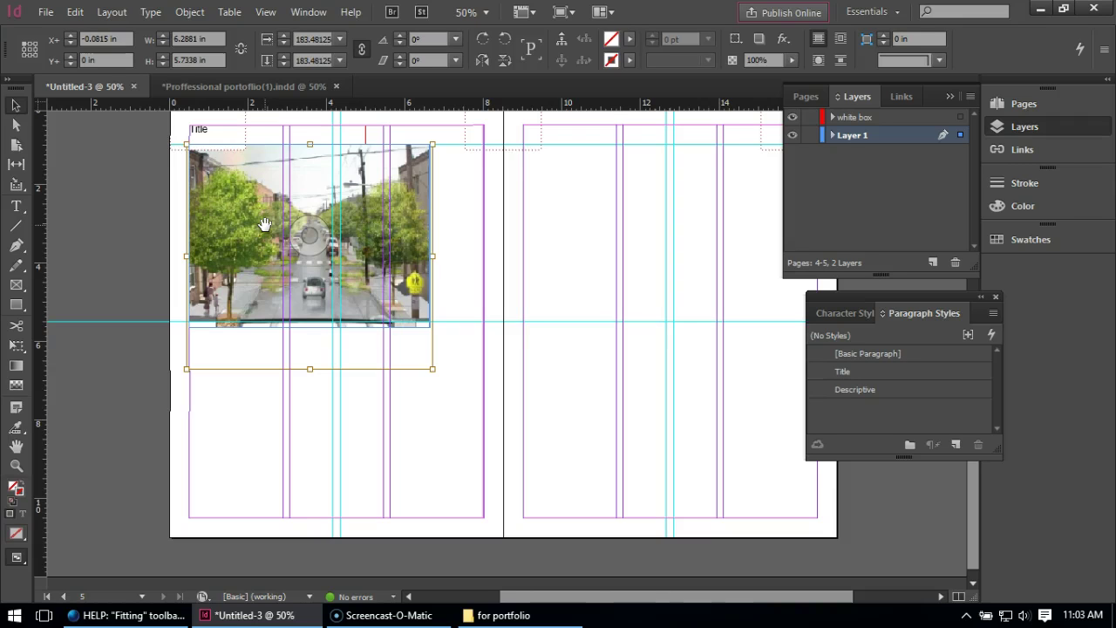
# Step: Switch the selection back and forth between the image's frame and its content, finishing on the frame
pyautogui.click(562, 41)
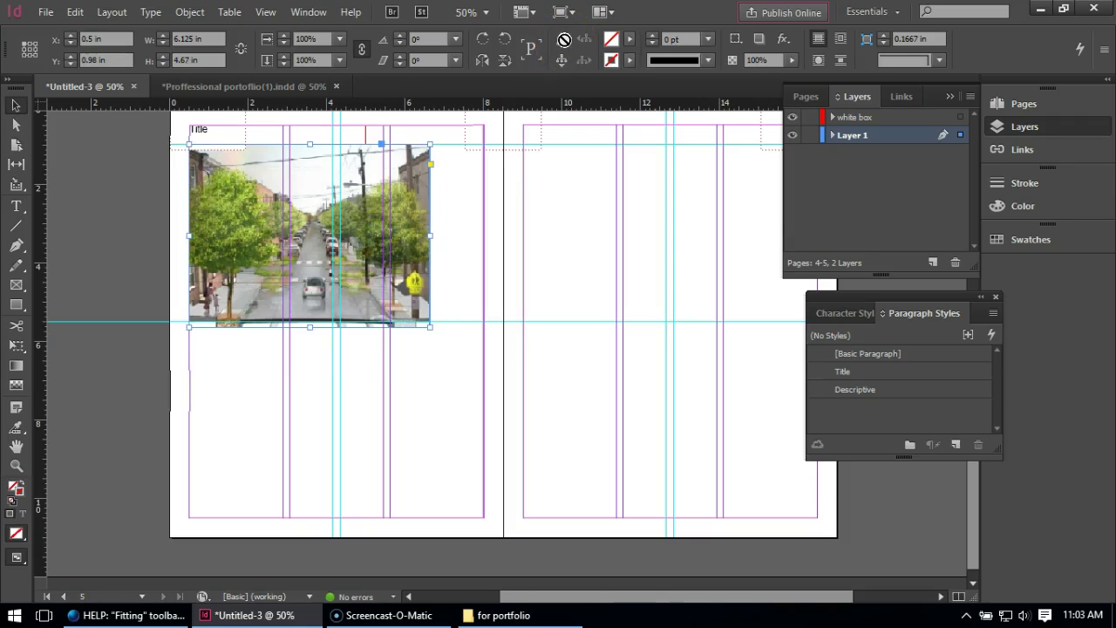
pyautogui.click(563, 61)
pyautogui.click(563, 41)
pyautogui.click(562, 61)
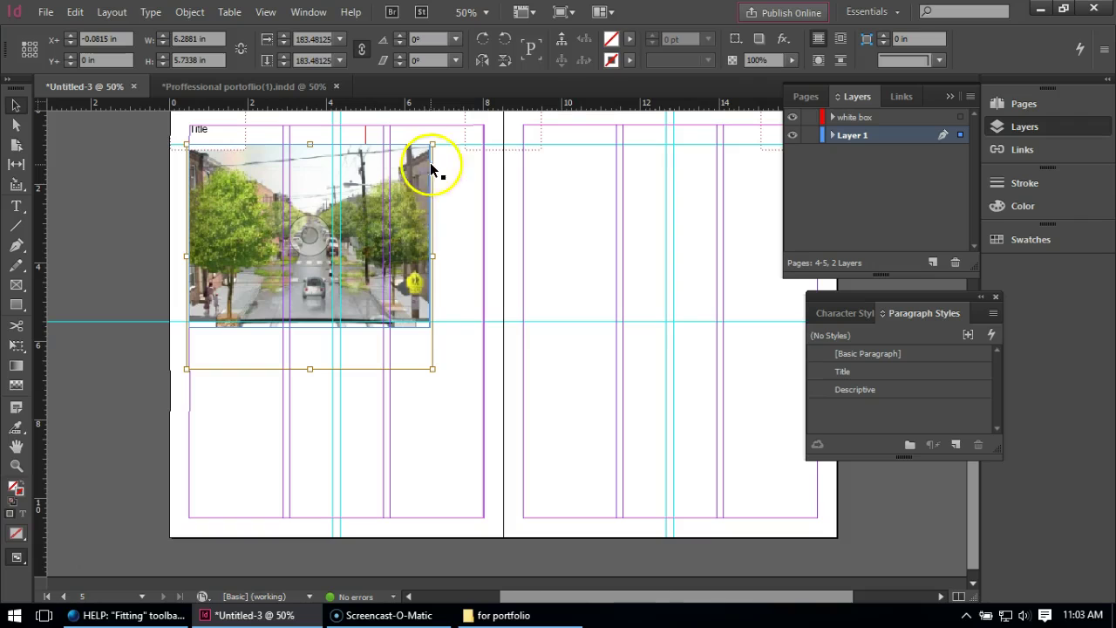
pyautogui.click(561, 41)
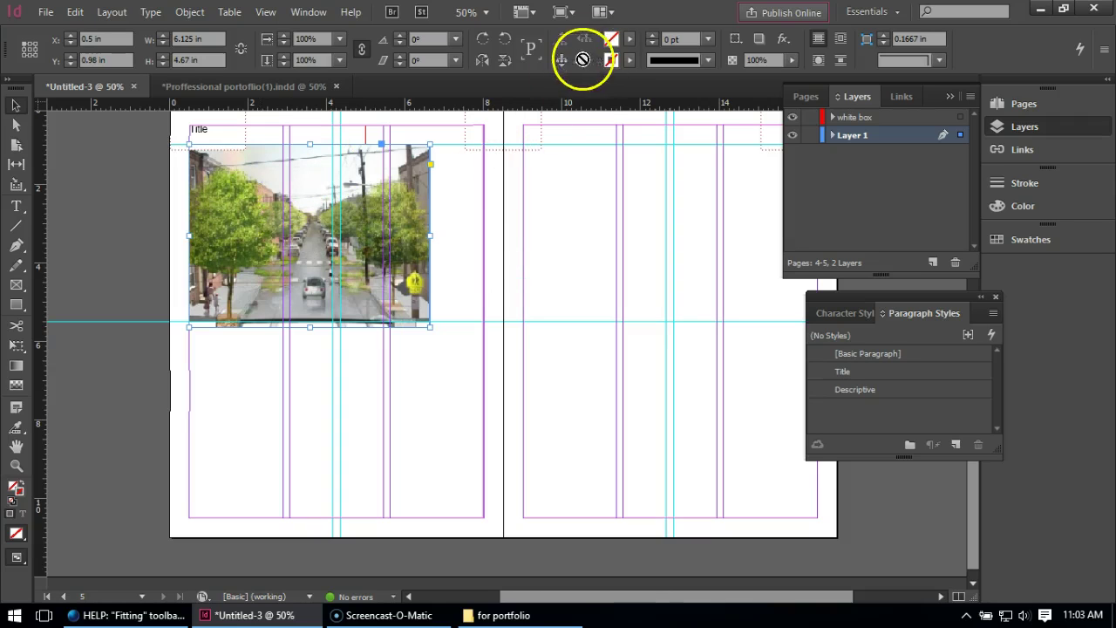
# Step: Undo all the frame and picture changes back to the street image's original frame size
pyautogui.click(143, 218)
pyautogui.hotkey('ctrl', 'z')
pyautogui.hotkey('ctrl', 'z')
pyautogui.hotkey('ctrl', 'z')
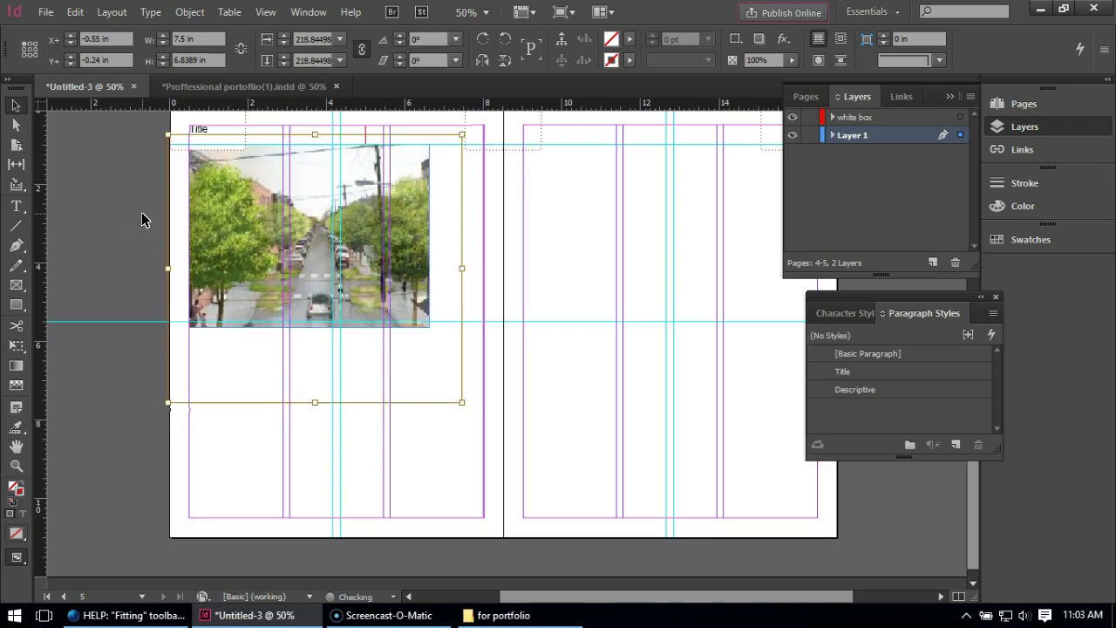
pyautogui.hotkey('ctrl', 'z')
pyautogui.hotkey('ctrl', 'z')
pyautogui.hotkey('ctrl', 'z')
pyautogui.hotkey('ctrl', 'z')
pyautogui.hotkey('ctrl', 'z')
pyautogui.hotkey('ctrl', 'z')
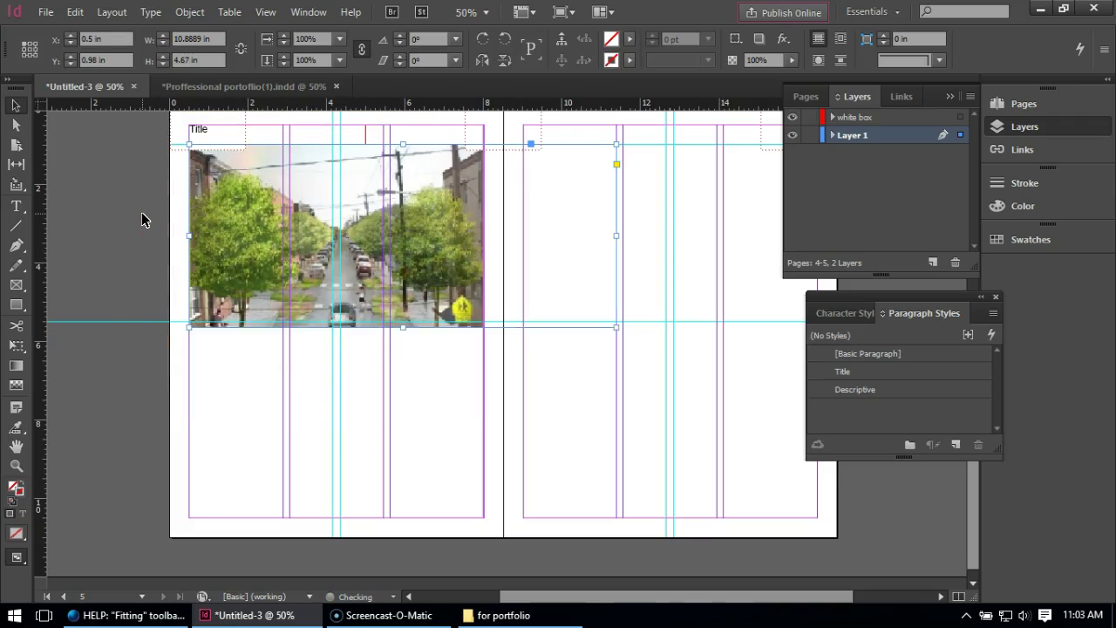
pyautogui.hotkey('ctrl', 'z')
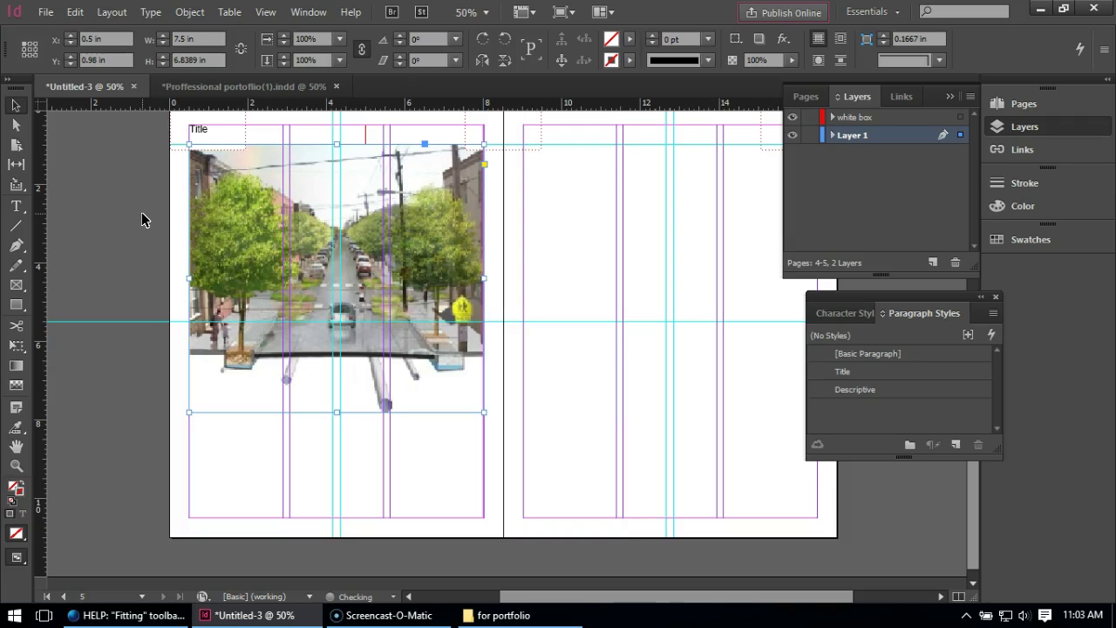
pyautogui.click(149, 208)
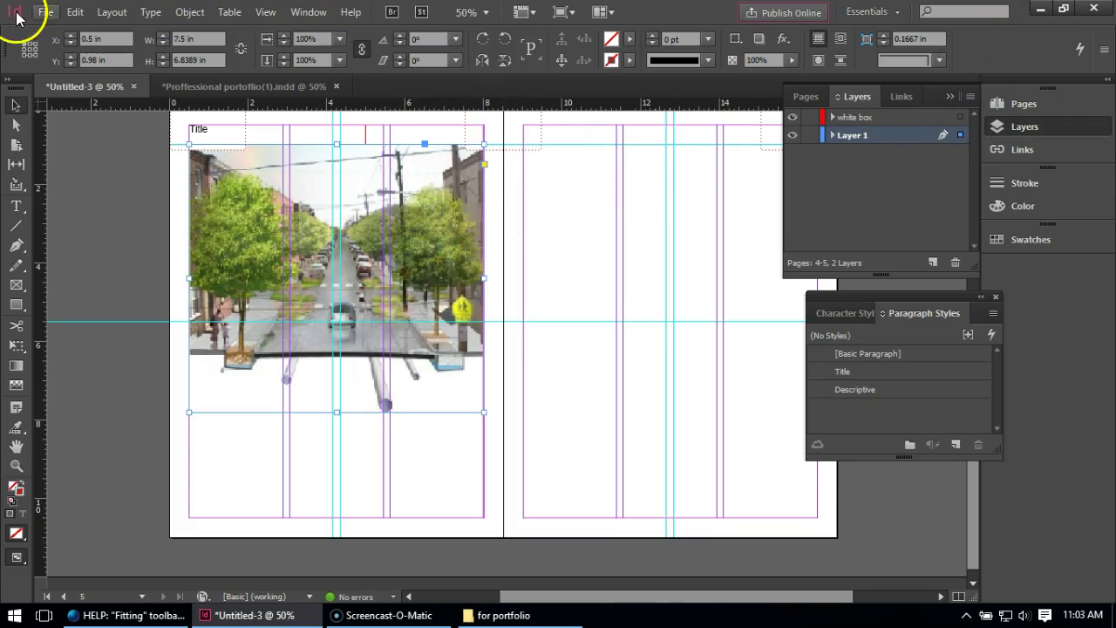
# Step: Undock the control bar to expose its fitting options, then enlarge the image frame with Auto-Fit on to about 9.75 by 8.9 in
pyautogui.click(189, 11)
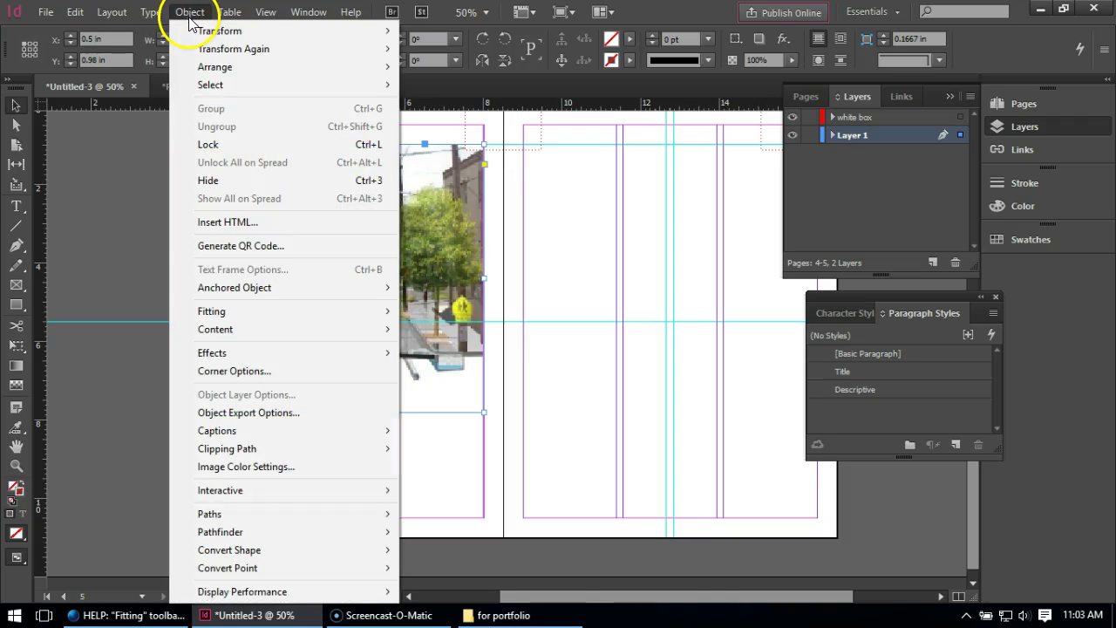
pyautogui.moveTo(253, 312)
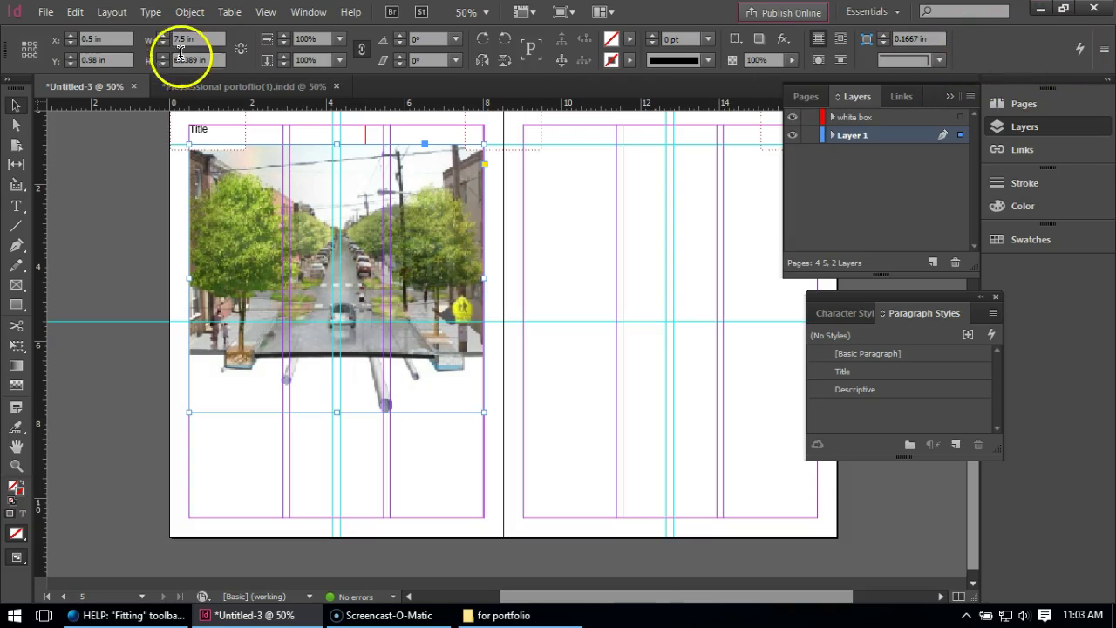
pyautogui.moveTo(7, 44); pyautogui.dragTo(12, 219)
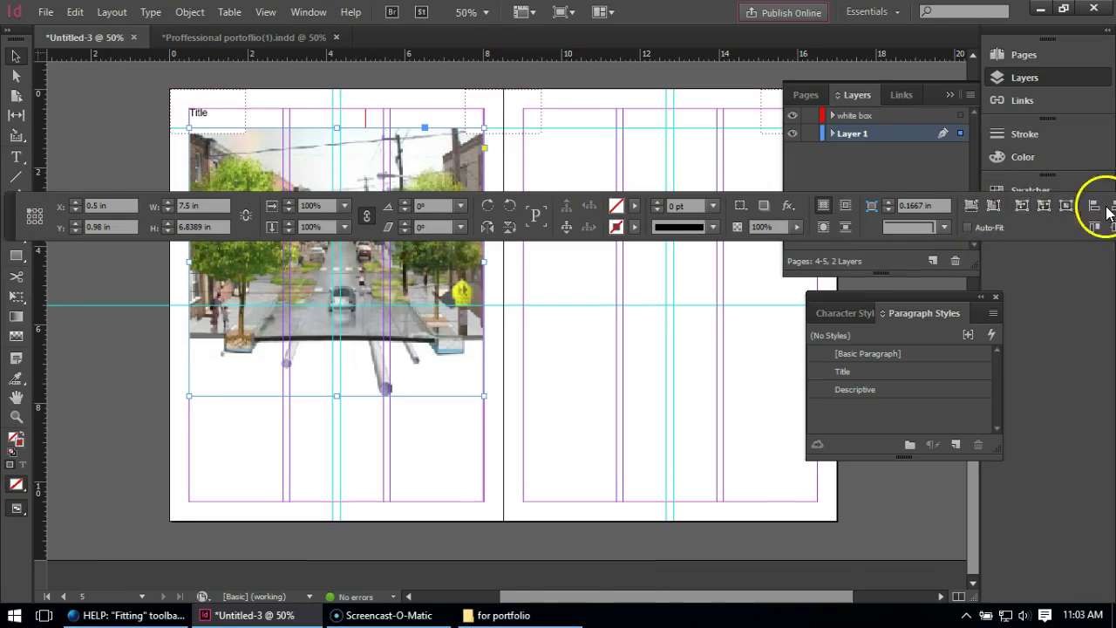
pyautogui.click(860, 234)
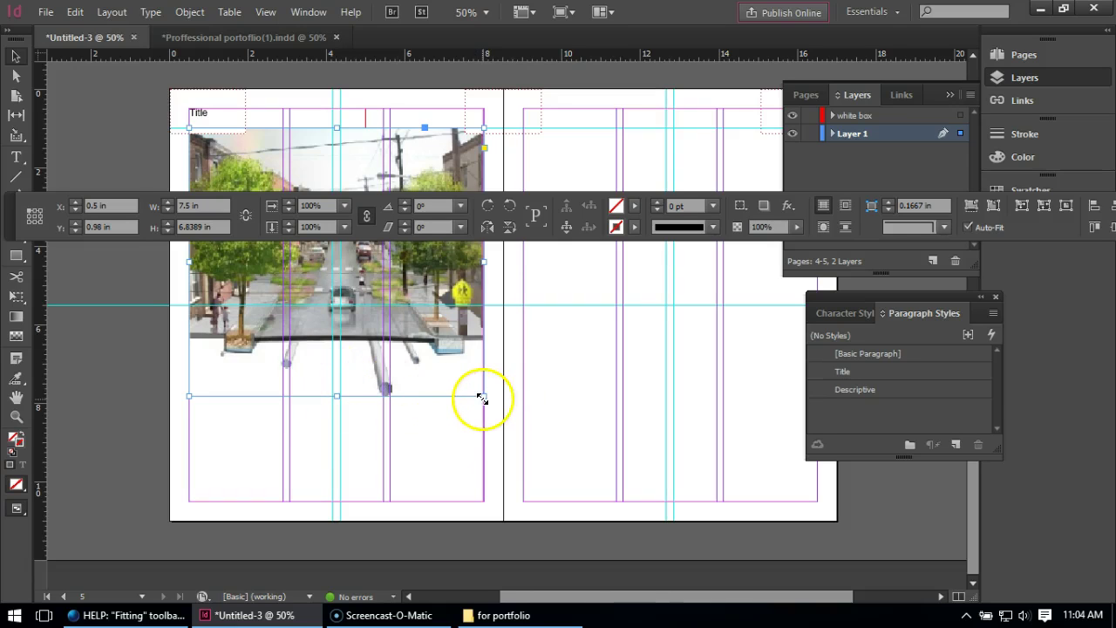
pyautogui.moveTo(485, 396); pyautogui.dragTo(569, 480)
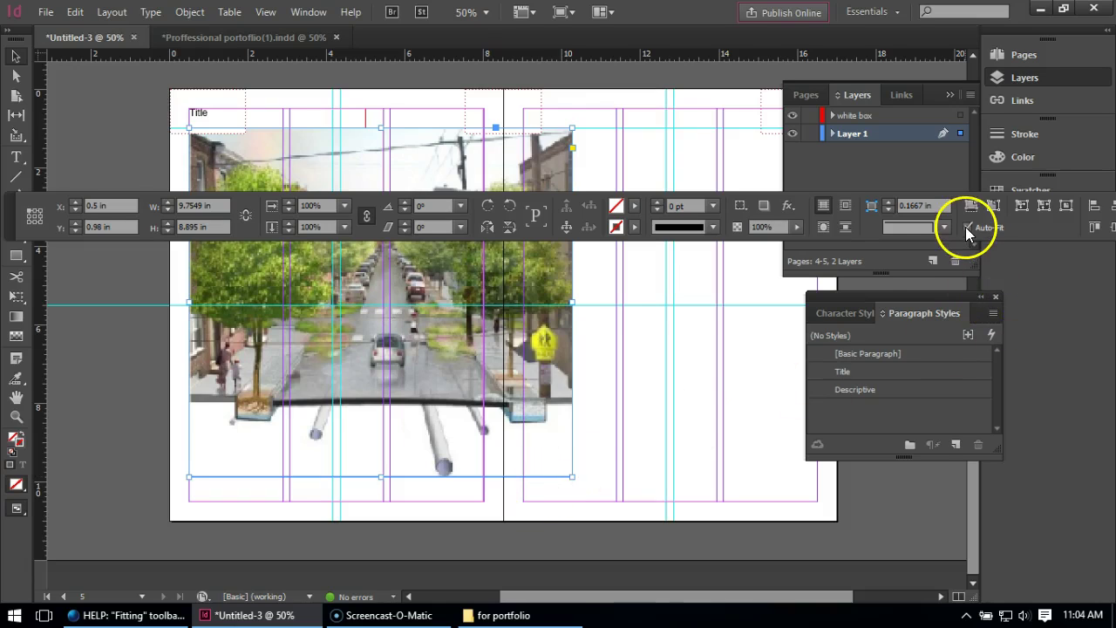
# Step: Crop the frame's height to about 7.1 in with Auto-Fit off, then scale it with Auto-Fit on to about 7.85 by 5.71 in
pyautogui.moveTo(381, 475); pyautogui.dragTo(386, 405)
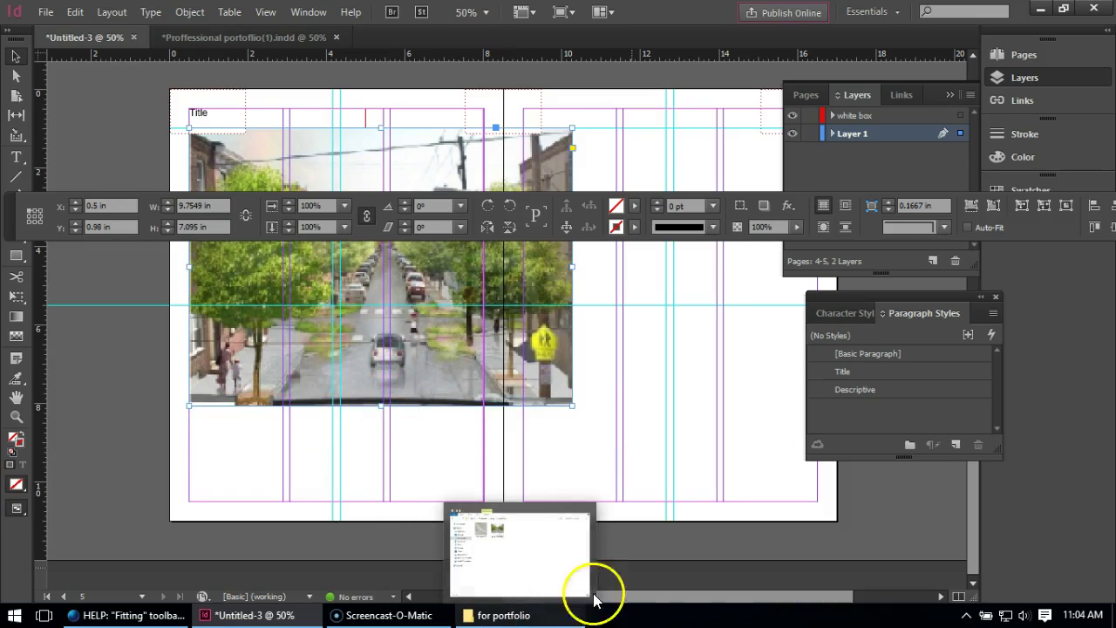
pyautogui.click(984, 229)
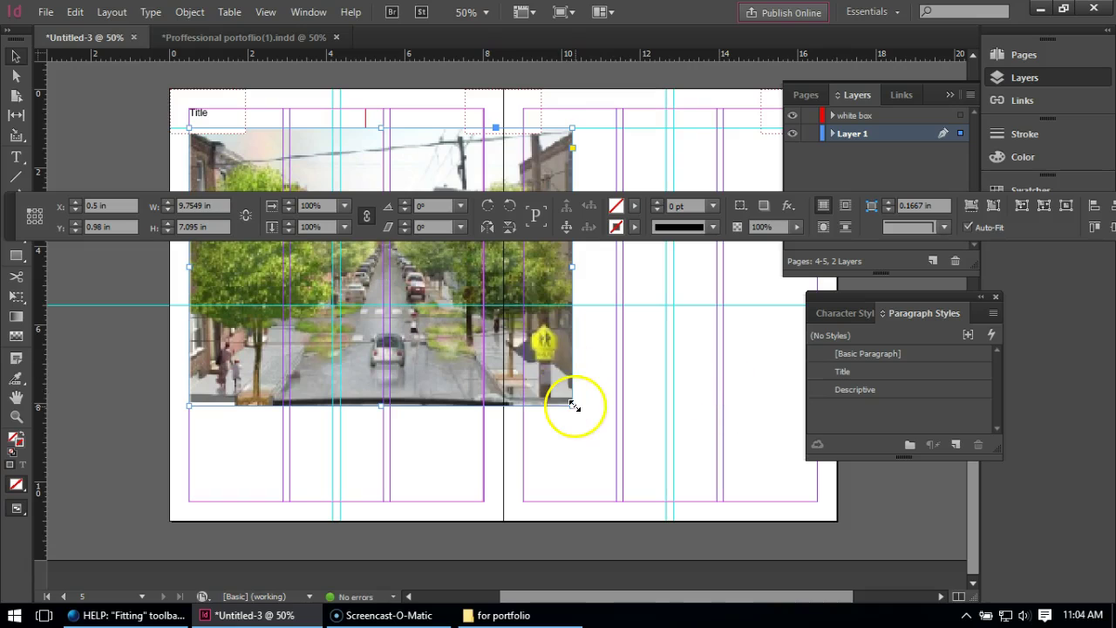
pyautogui.moveTo(573, 406); pyautogui.dragTo(498, 351)
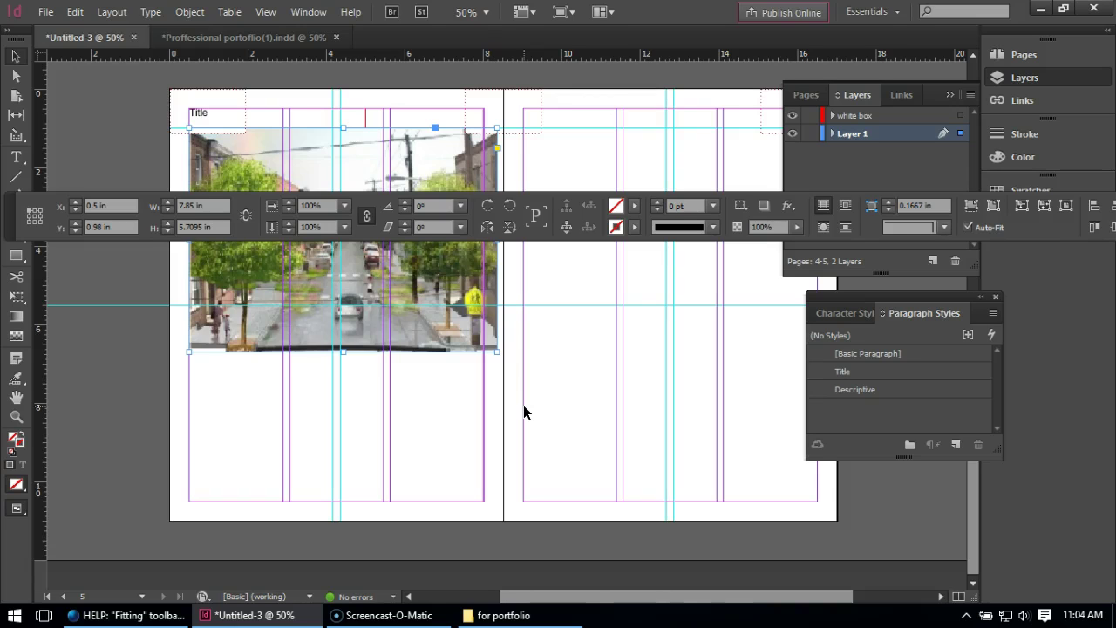
# Step: Try stretching the frame's height to about 8.25 in with Auto-Fit on, and undo it
pyautogui.moveTo(342, 351); pyautogui.dragTo(344, 451)
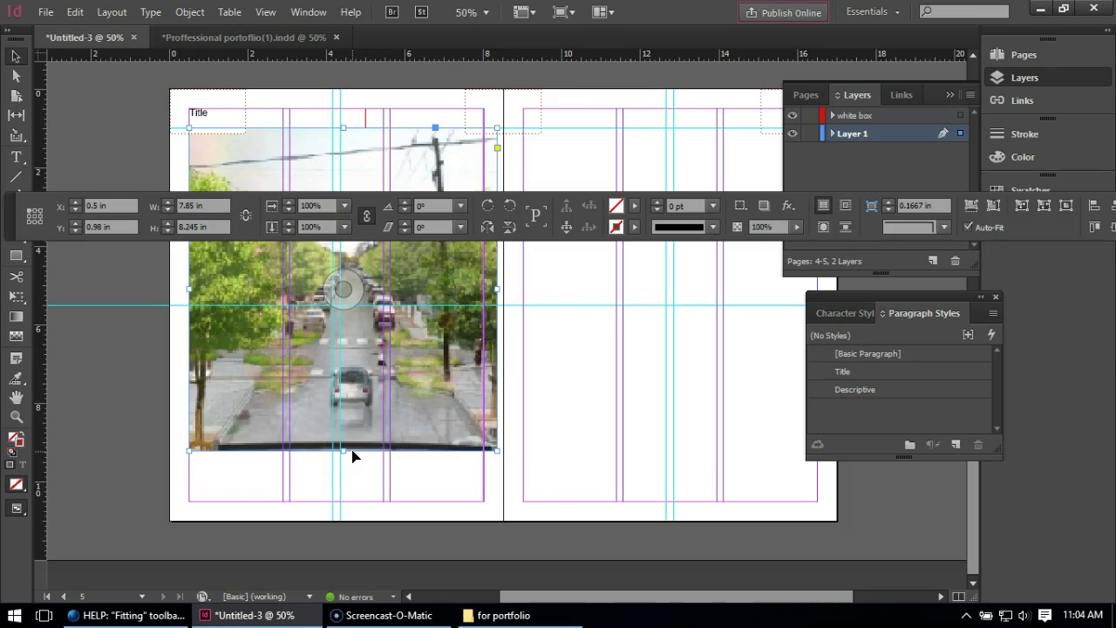
pyautogui.hotkey('ctrl', 'z')
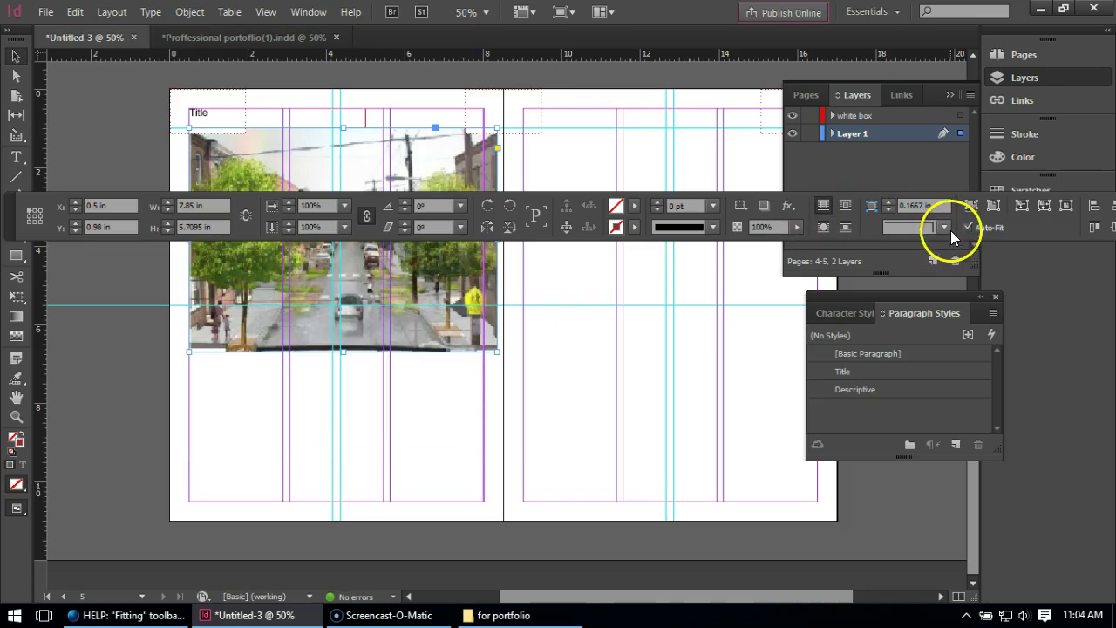
# Step: Turn off Auto-Fit, extend the frame's lower edge to about 7.15 in high, then crop it to about 5.85 in
pyautogui.click(967, 228)
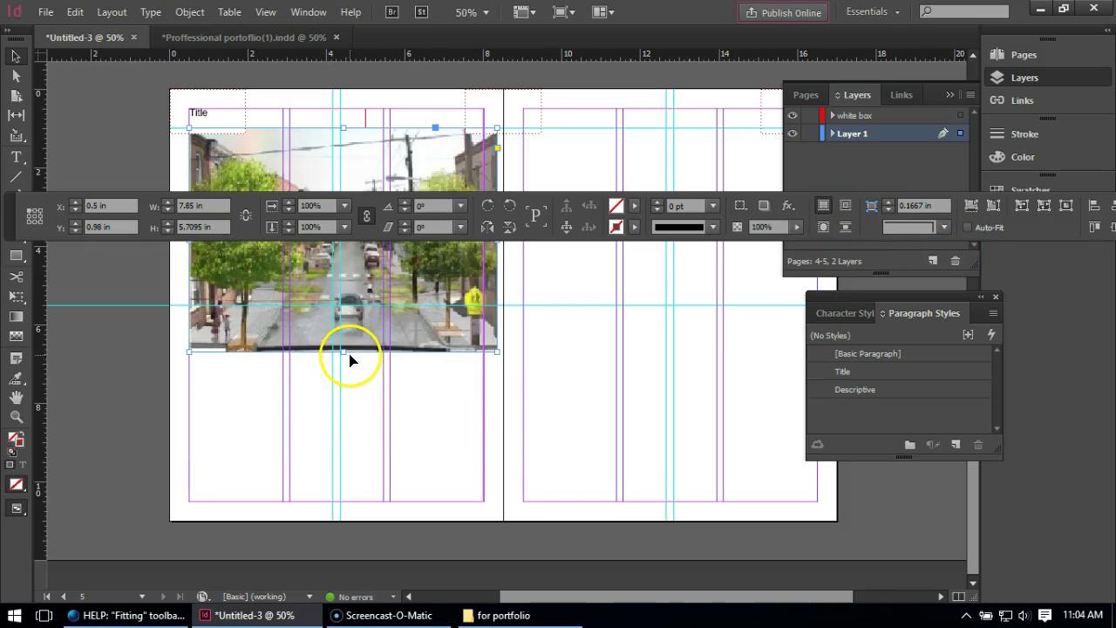
pyautogui.moveTo(344, 354); pyautogui.dragTo(344, 407)
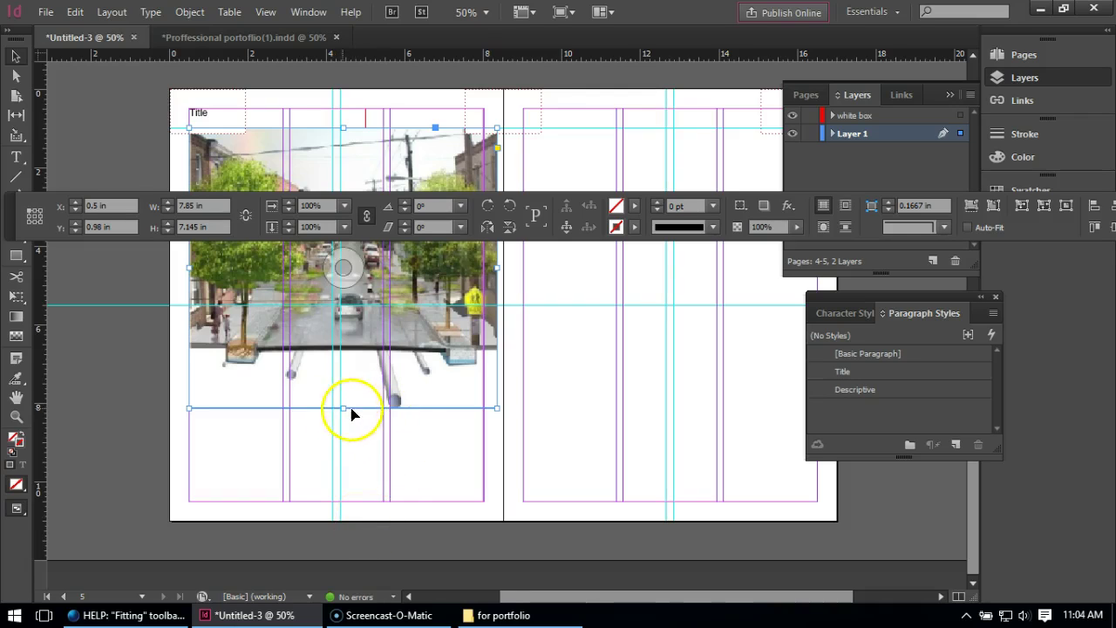
pyautogui.moveTo(344, 407); pyautogui.dragTo(348, 359)
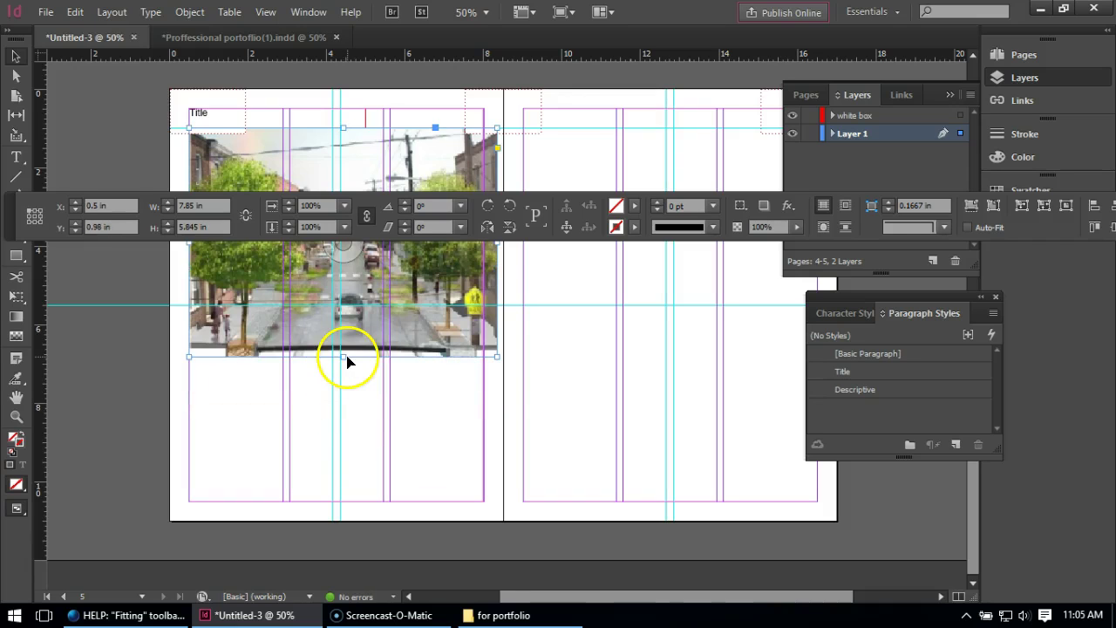
# Step: Crop the frame's height to about 5.67 in and fit the frame to its content
pyautogui.click(1039, 212)
pyautogui.moveTo(344, 357); pyautogui.dragTo(343, 349)
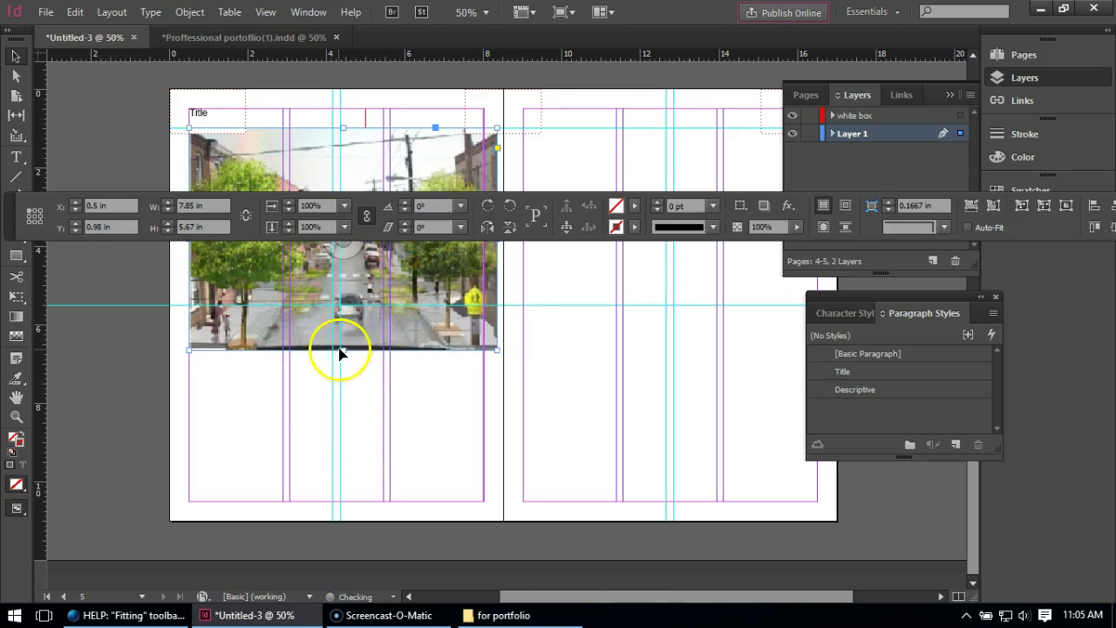
pyautogui.click(1036, 209)
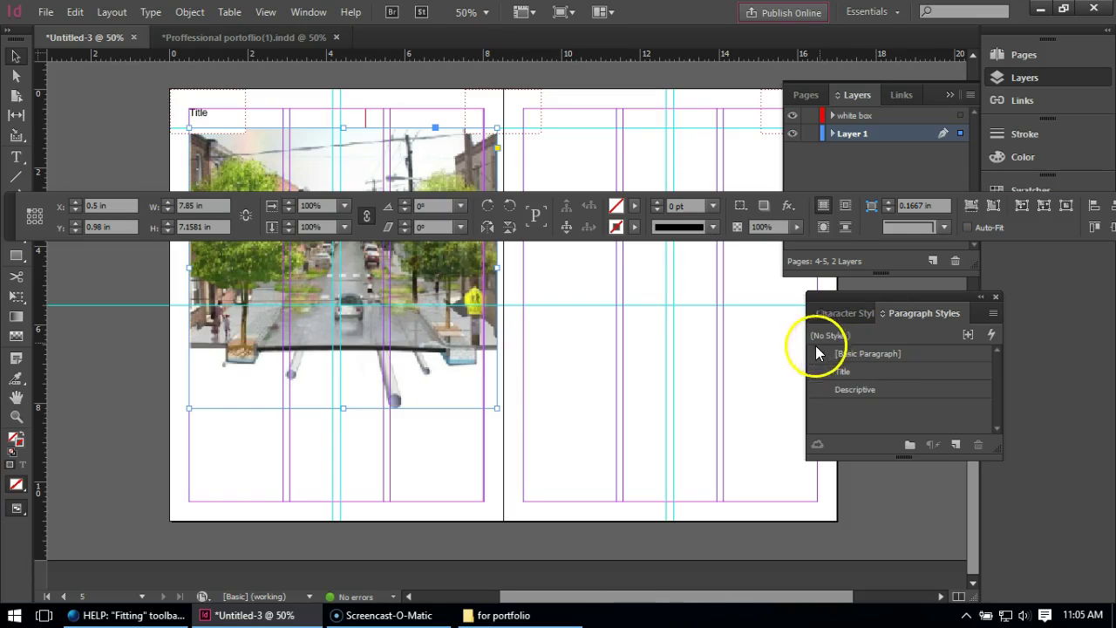
# Step: Enlarge the street image's frame to about 10.89 by 9.93 in and fill the frame proportionally with the image
pyautogui.moveTo(497, 407); pyautogui.dragTo(616, 474)
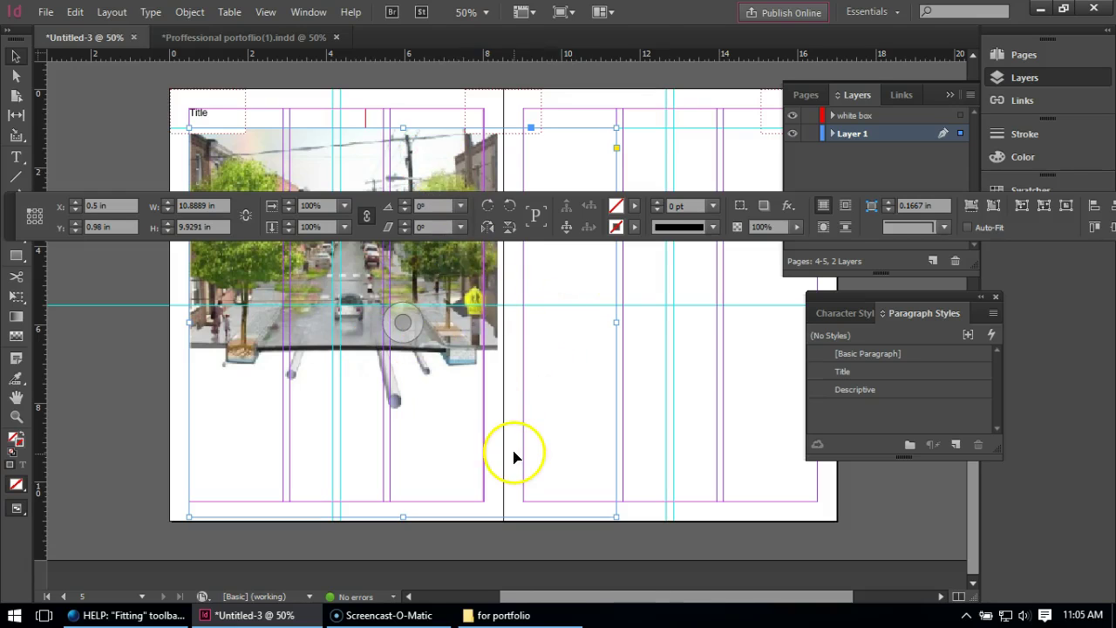
pyautogui.click(972, 206)
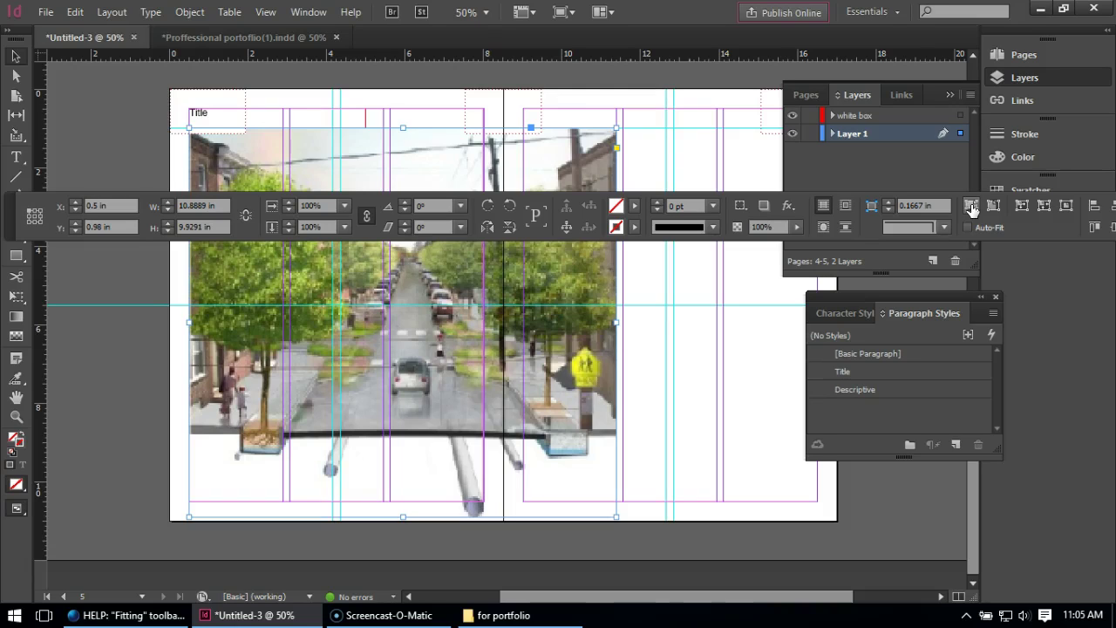
pyautogui.click(825, 226)
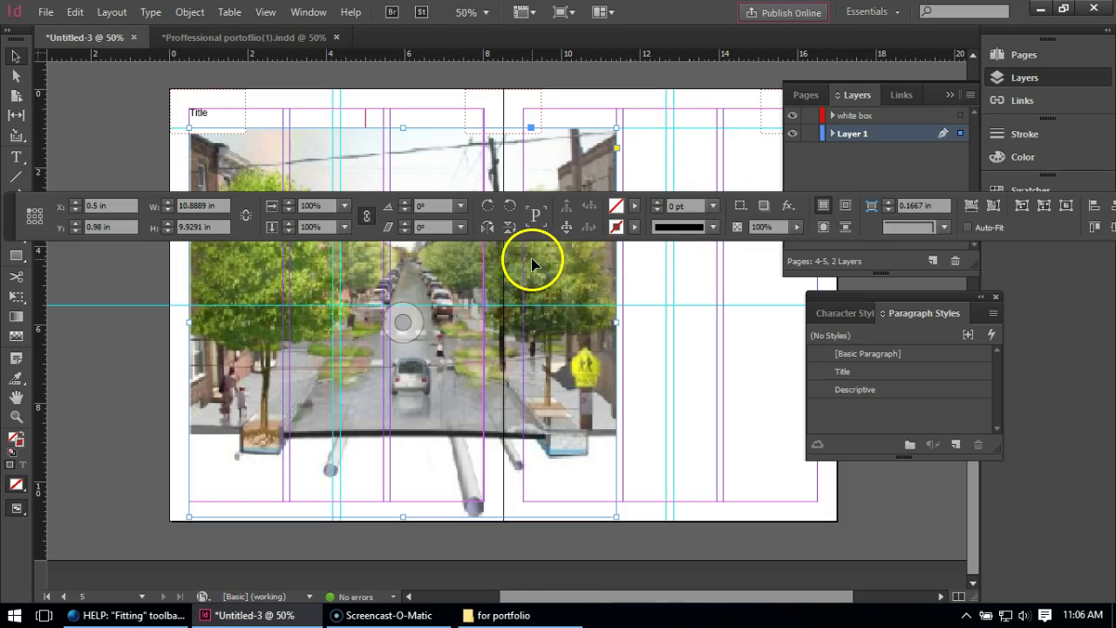
# Step: Select the image content inside the frame and squash its height to about 6.87 in
pyautogui.doubleClick(474, 462)
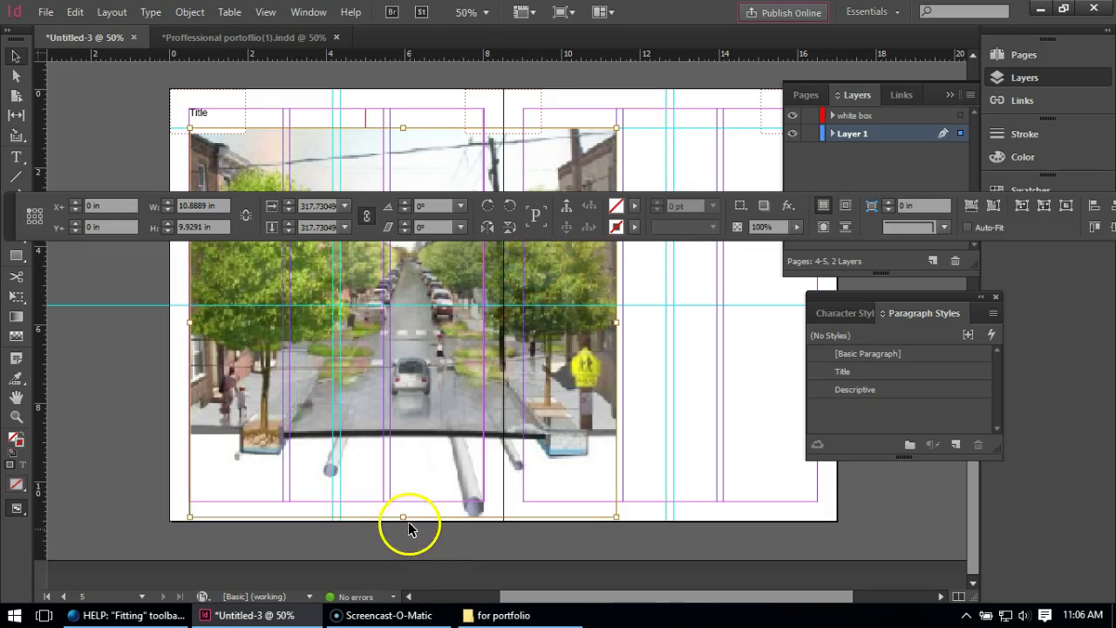
pyautogui.moveTo(406, 516); pyautogui.dragTo(404, 397)
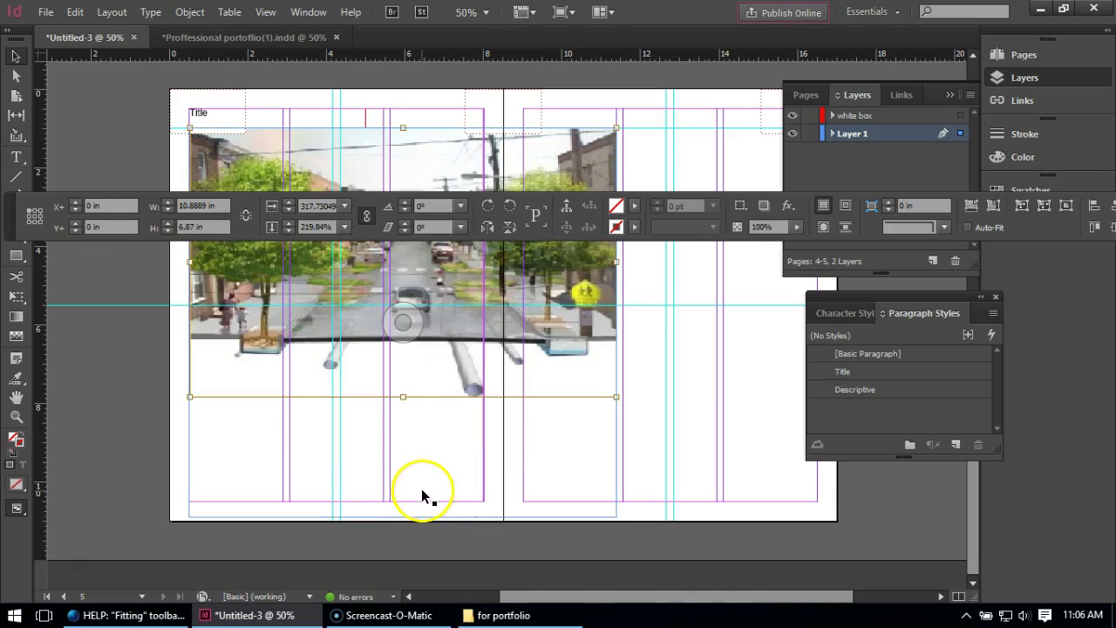
# Step: Set the image content's vertical scale to 317.73049645390097%, matching its horizontal scale, to restore its proportions
pyautogui.click(310, 212)
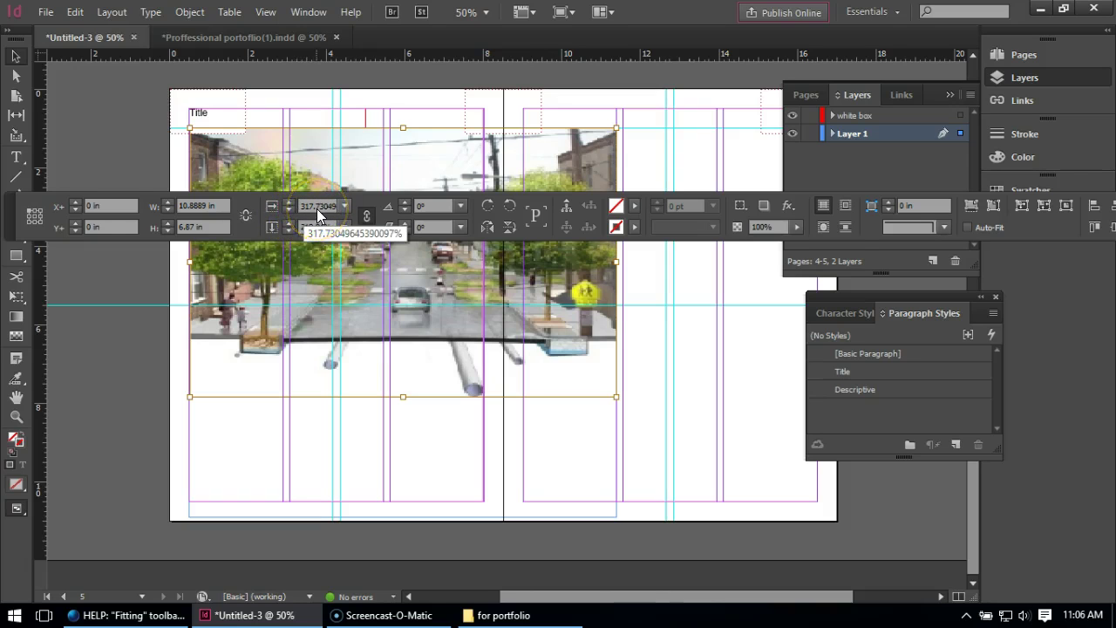
pyautogui.click(313, 227)
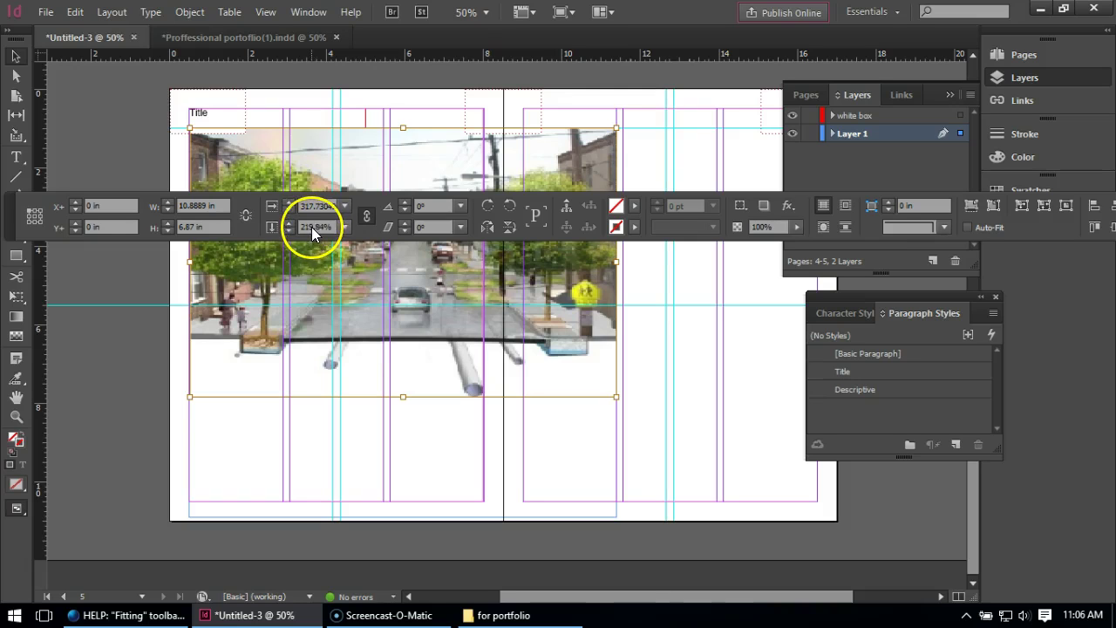
pyautogui.click(313, 202)
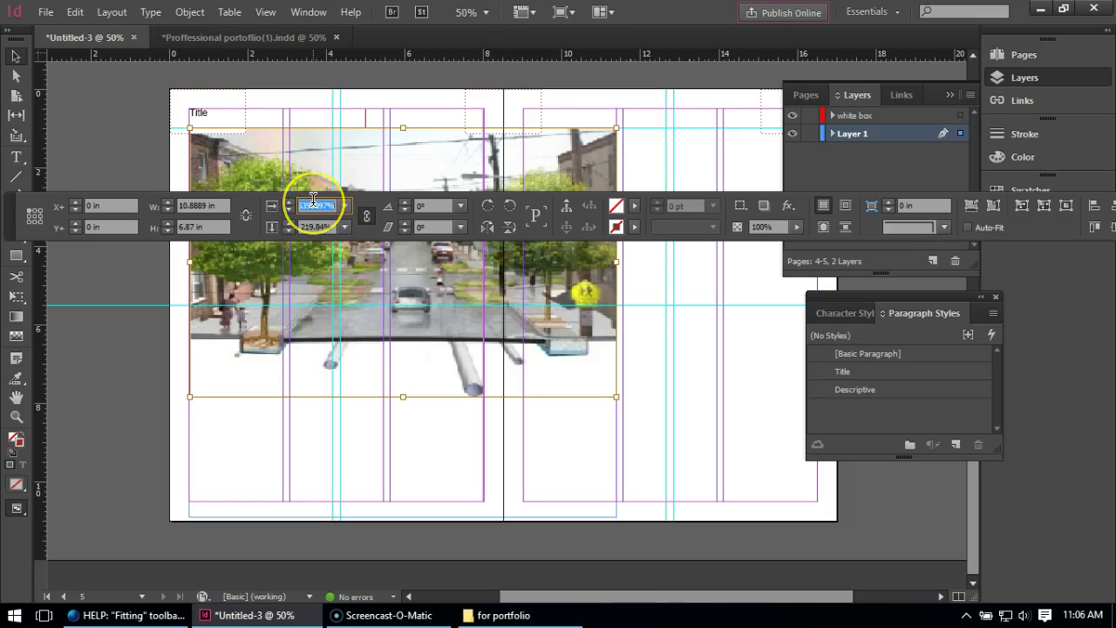
pyautogui.click(316, 221)
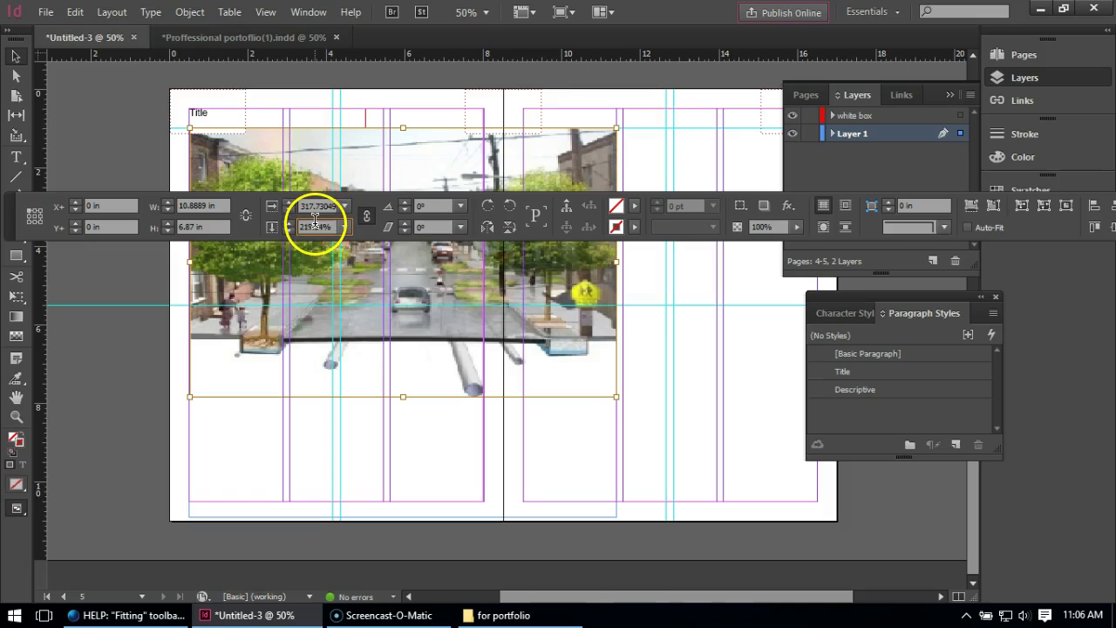
pyautogui.click(314, 224)
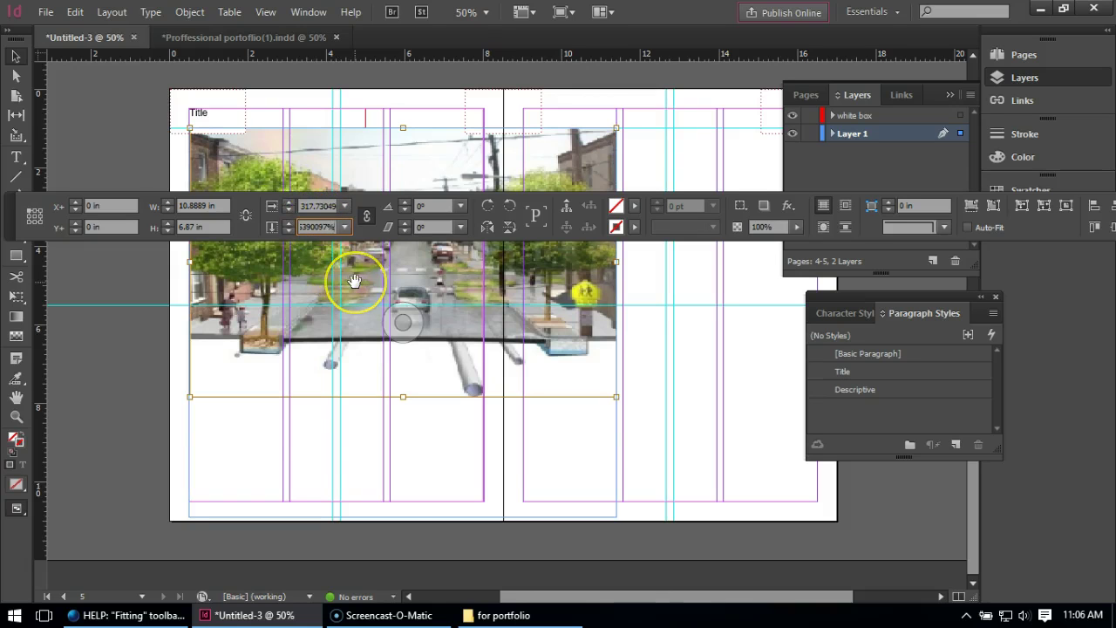
pyautogui.click(354, 280)
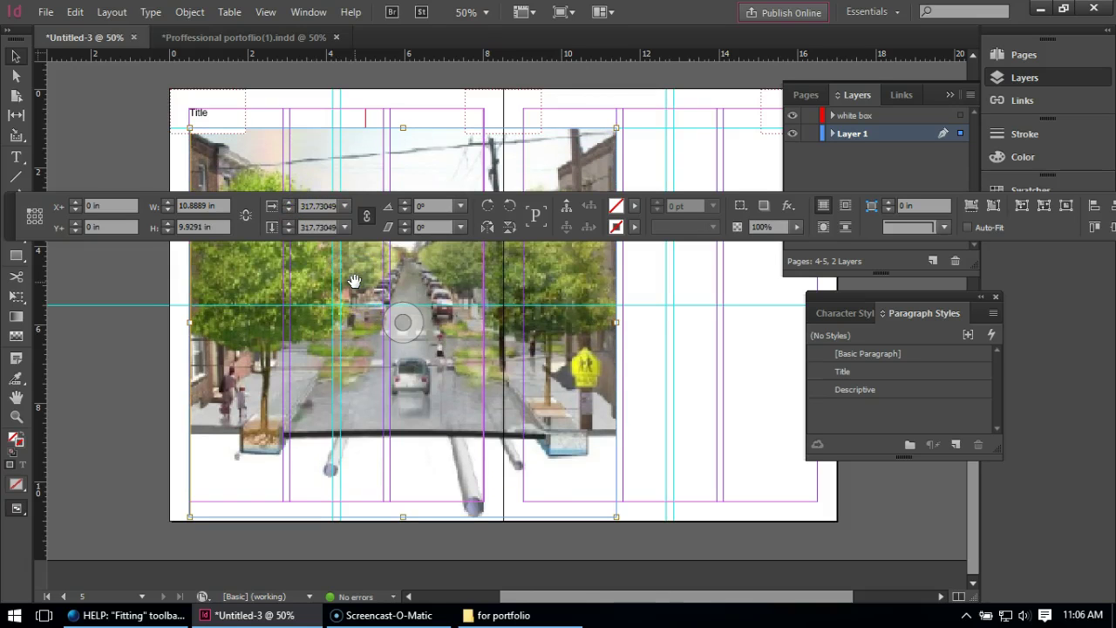